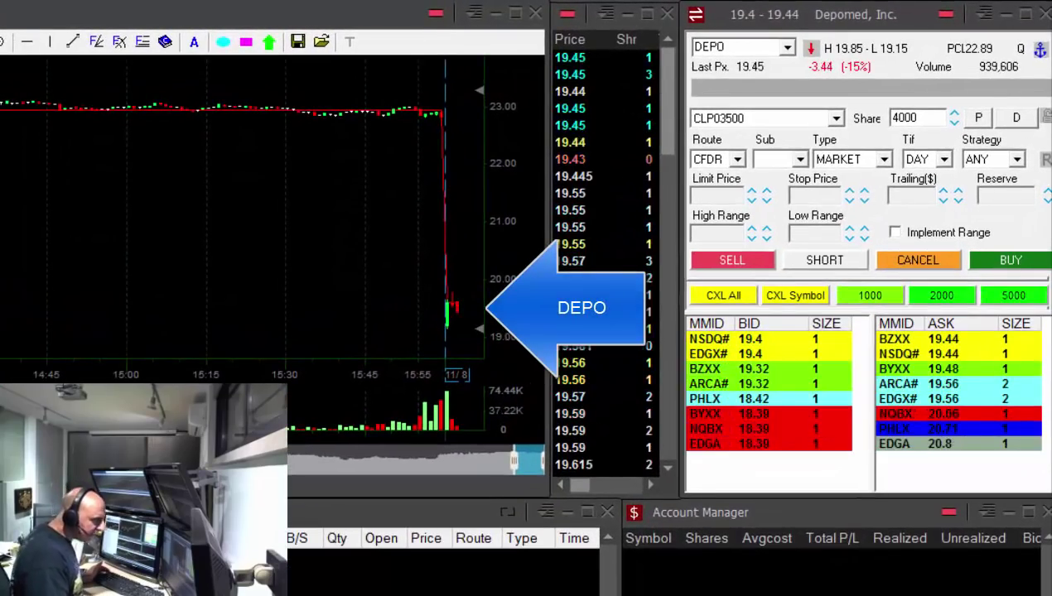
Short 4000 DEPO shares at the 19.4 bid limit price, then load the position size.
{"action": "left_click", "coordinate": [762, 367]}
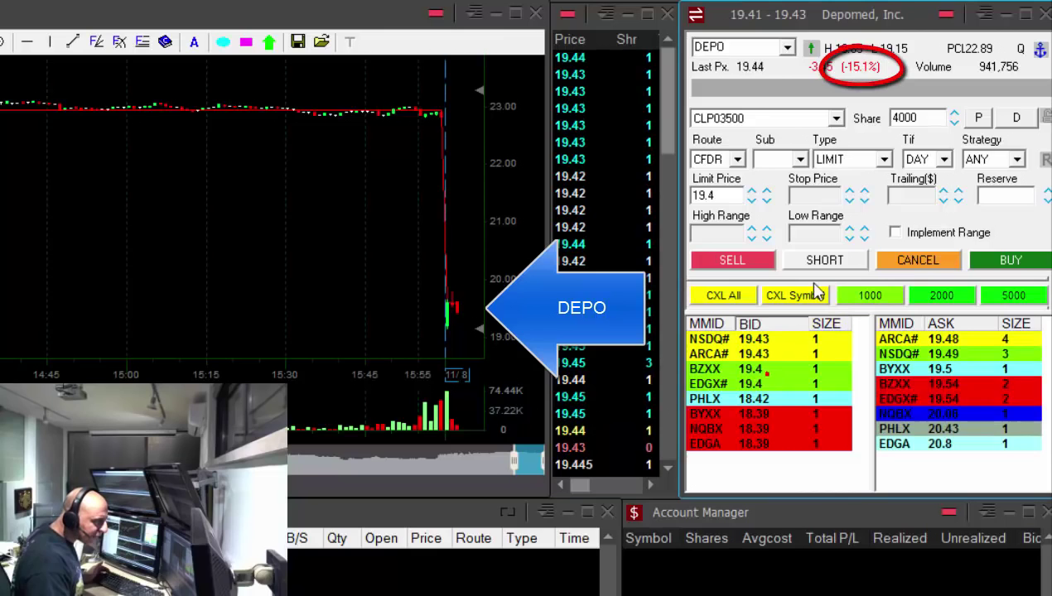
{"action": "left_click", "coordinate": [820, 262]}
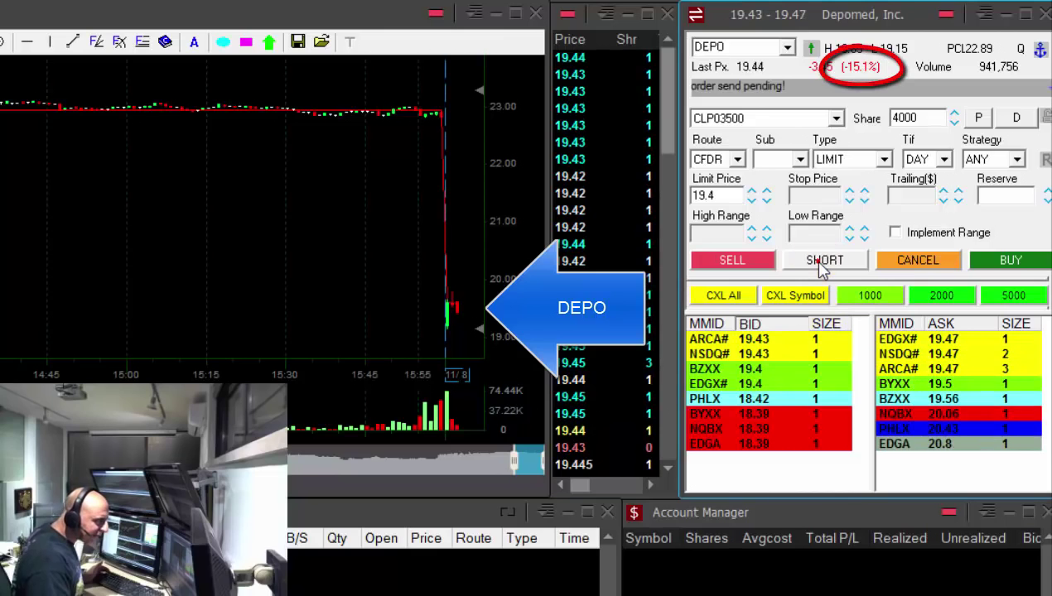
{"action": "left_click", "coordinate": [978, 118]}
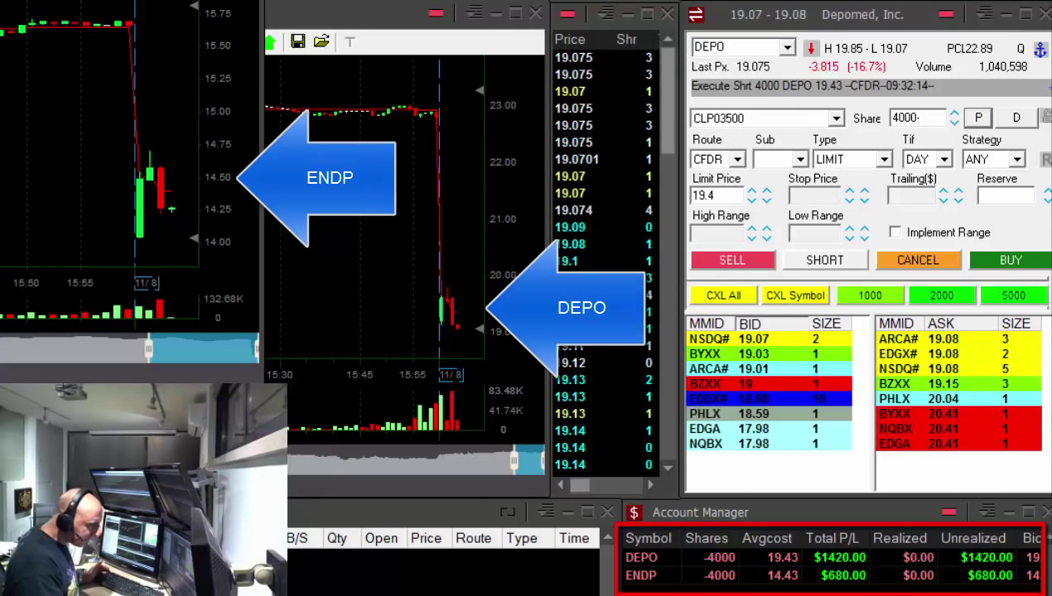
Buy back 3700 DEPO shares at 18.87, leaving 300 short and $2072 realized.
{"action": "left_click", "coordinate": [954, 122]}
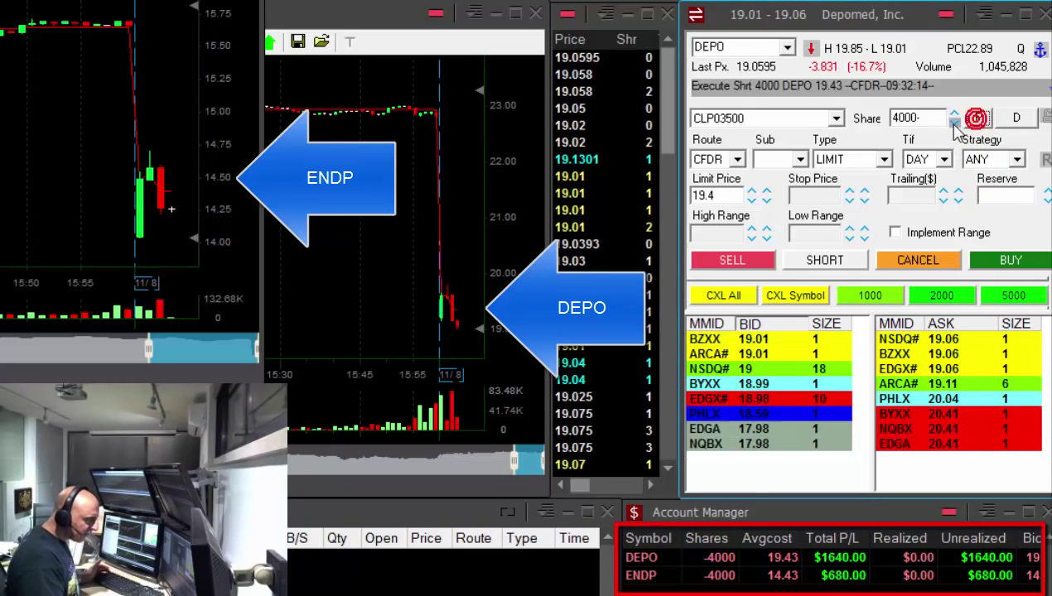
{"action": "left_click", "coordinate": [954, 123]}
{"action": "left_click", "coordinate": [954, 122]}
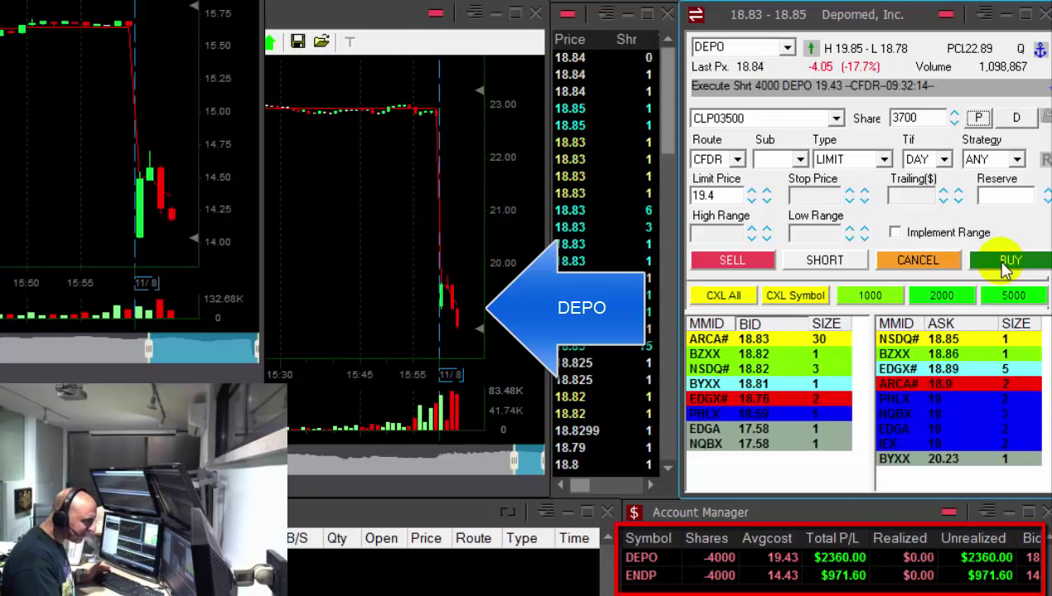
{"action": "left_click", "coordinate": [1004, 264]}
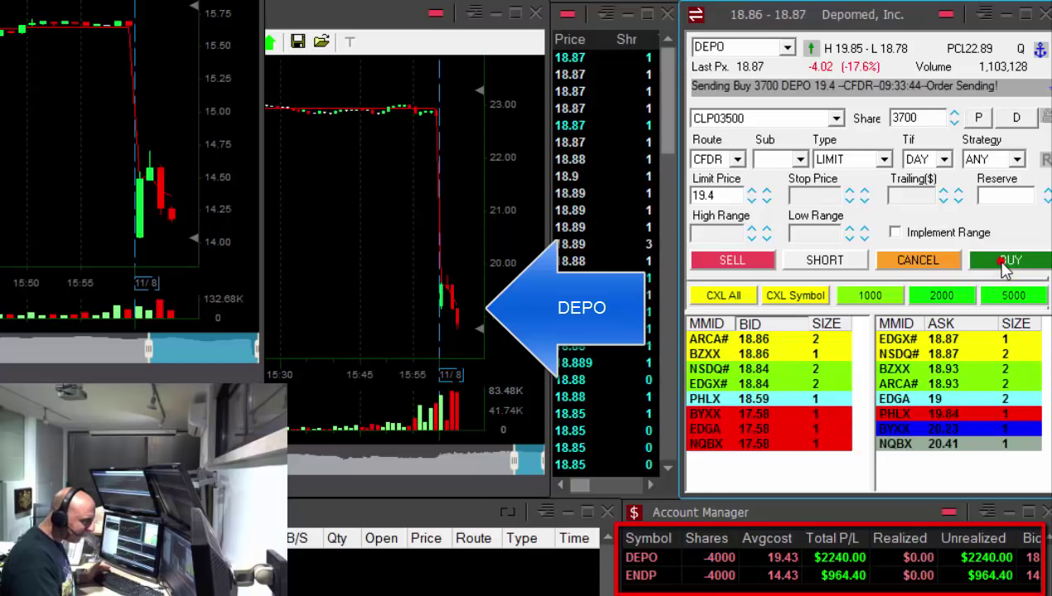
{"action": "left_click", "coordinate": [979, 125]}
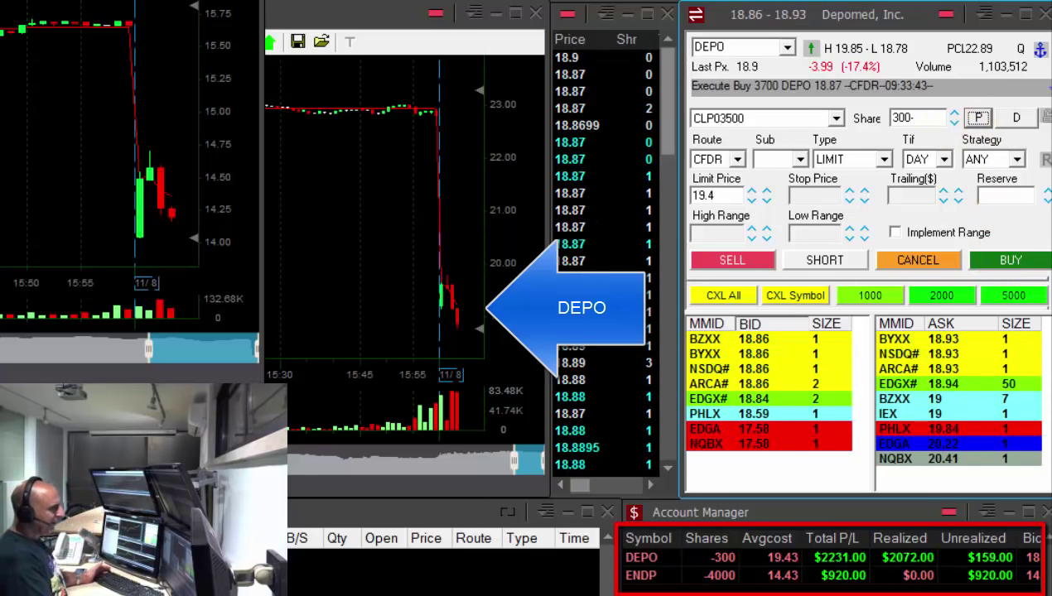
{"action": "left_click_drag", "start_coordinate": [781, 24], "coordinate": [682, 33]}
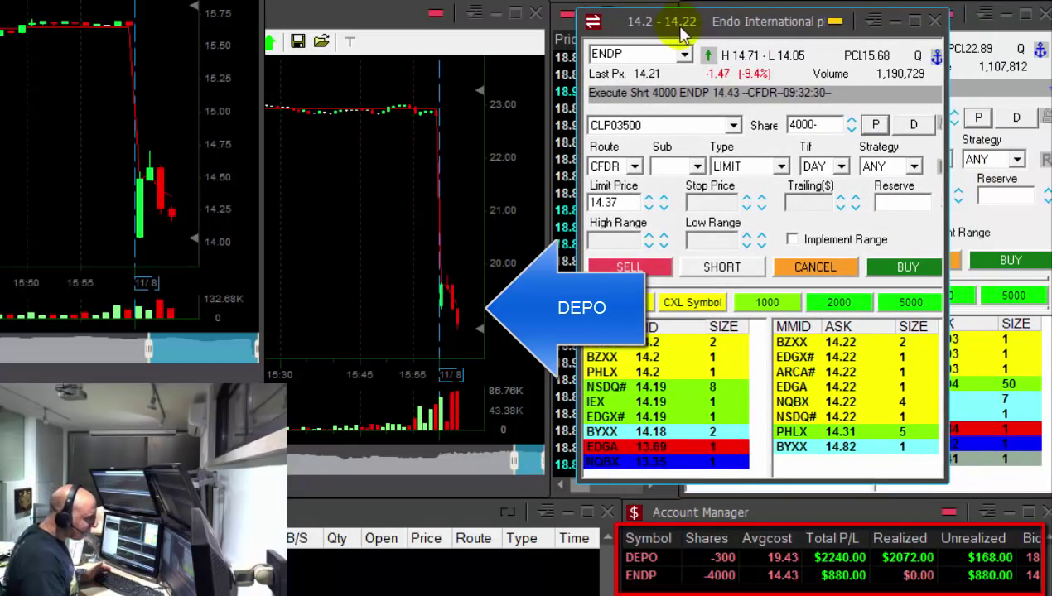
Cover 3700 ENDP shares near 14.23, leaving 300 short with $745 realized.
{"action": "type", "text": "3700"}
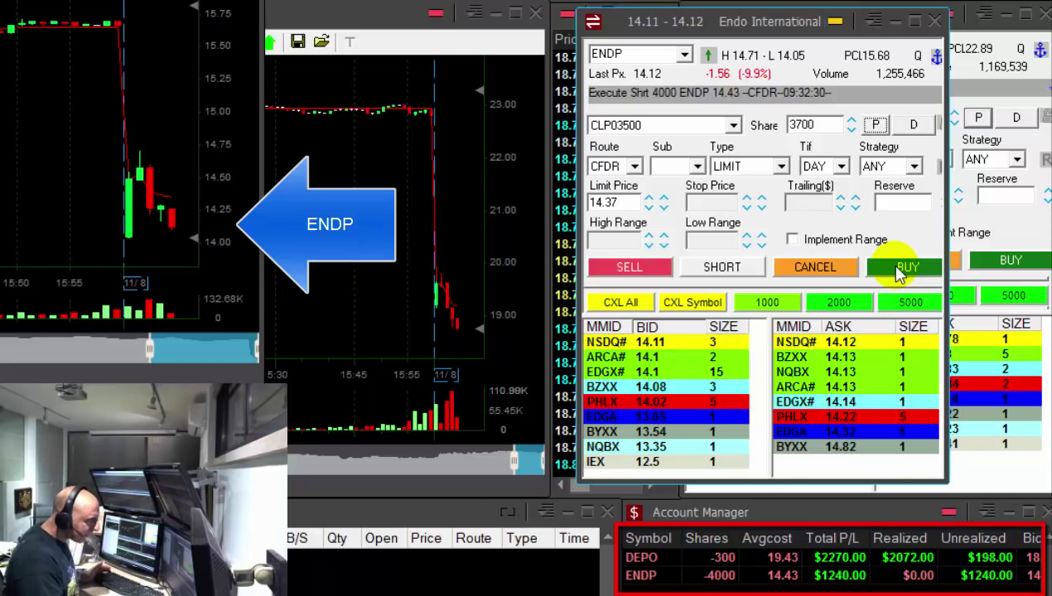
{"action": "left_click", "coordinate": [900, 269]}
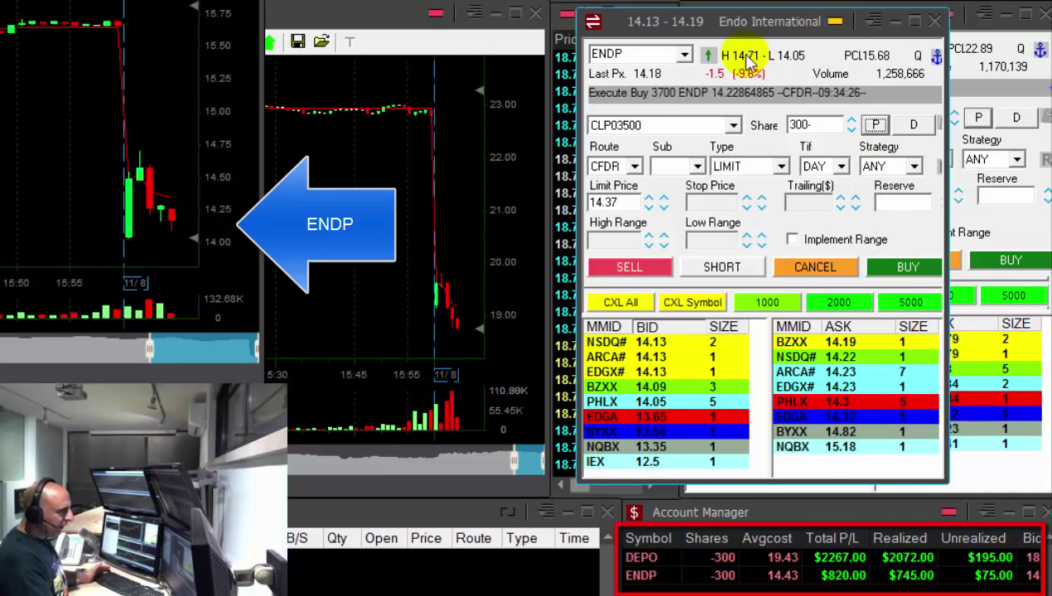
{"action": "key", "text": "Escape"}
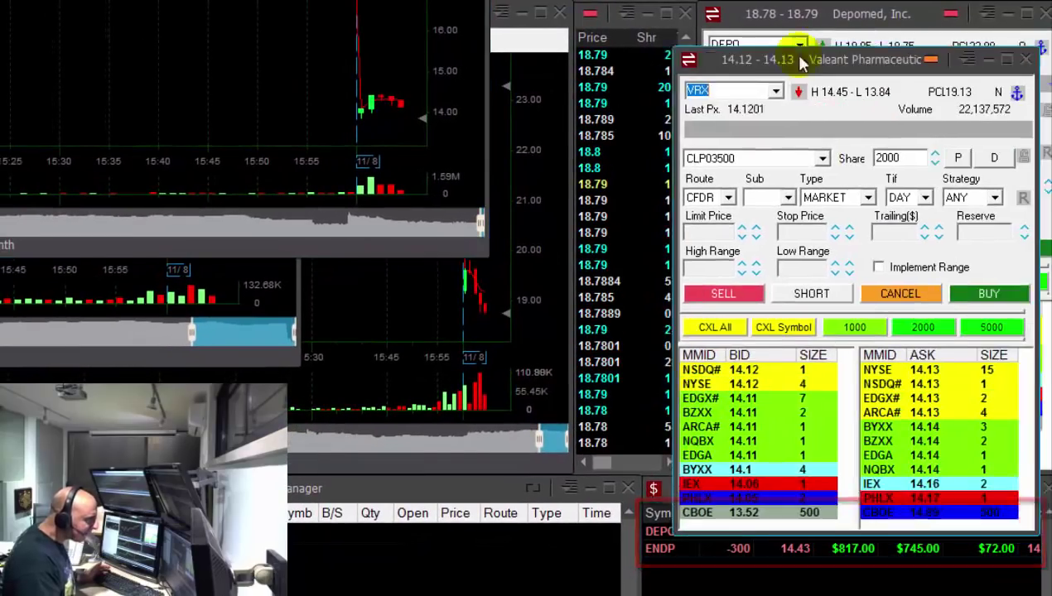
Short 2000 VRX shares at market, filled at 14.1.
{"action": "left_click_drag", "start_coordinate": [801, 63], "coordinate": [749, 30]}
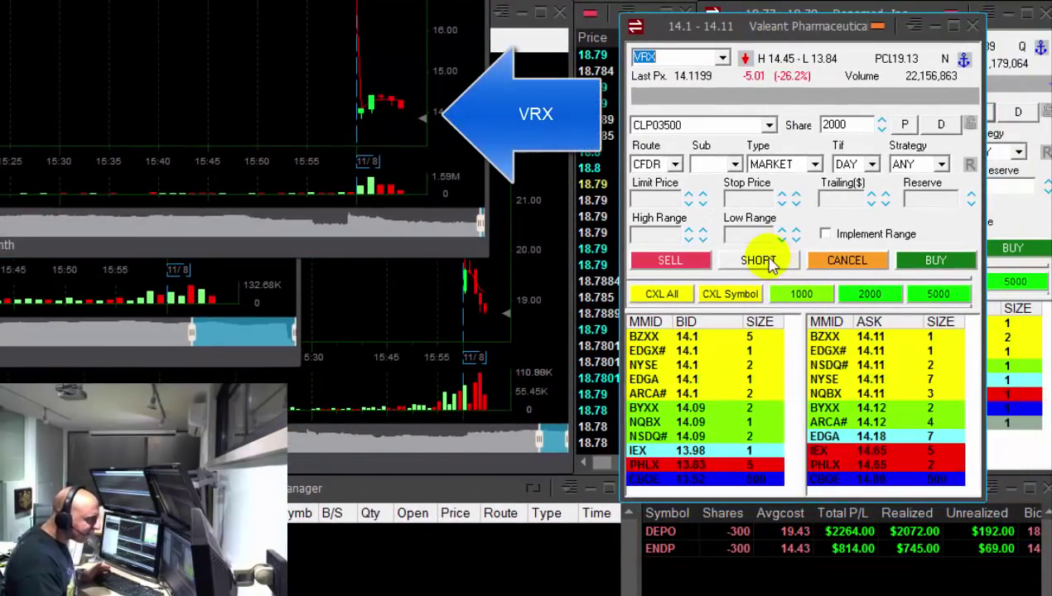
{"action": "left_click", "coordinate": [769, 262]}
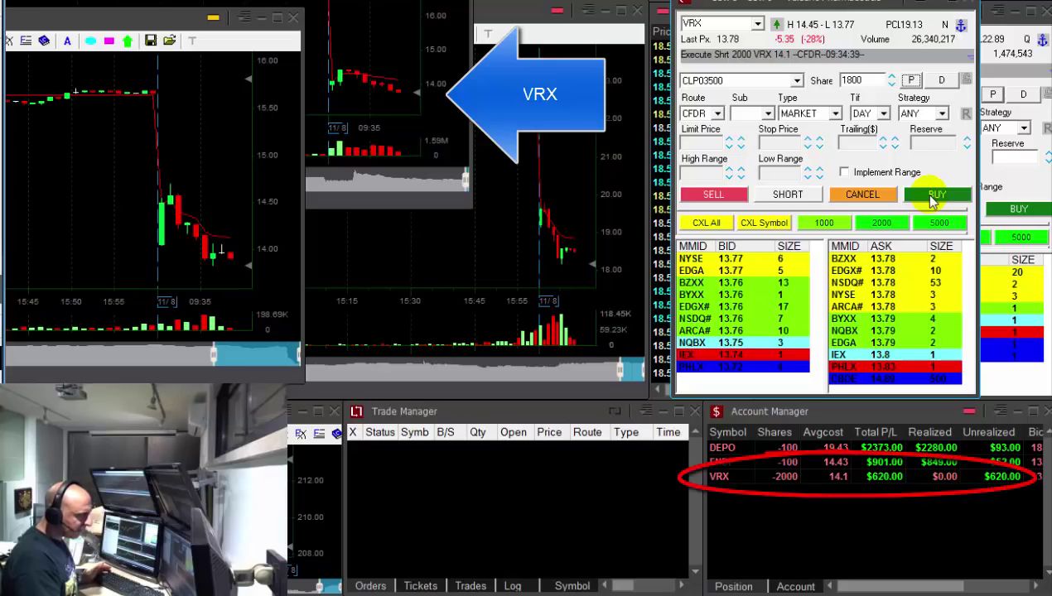
Cover 1800 VRX shares, bringing realized P/L to $3669 and total to $3885.64.
{"action": "left_click", "coordinate": [934, 197]}
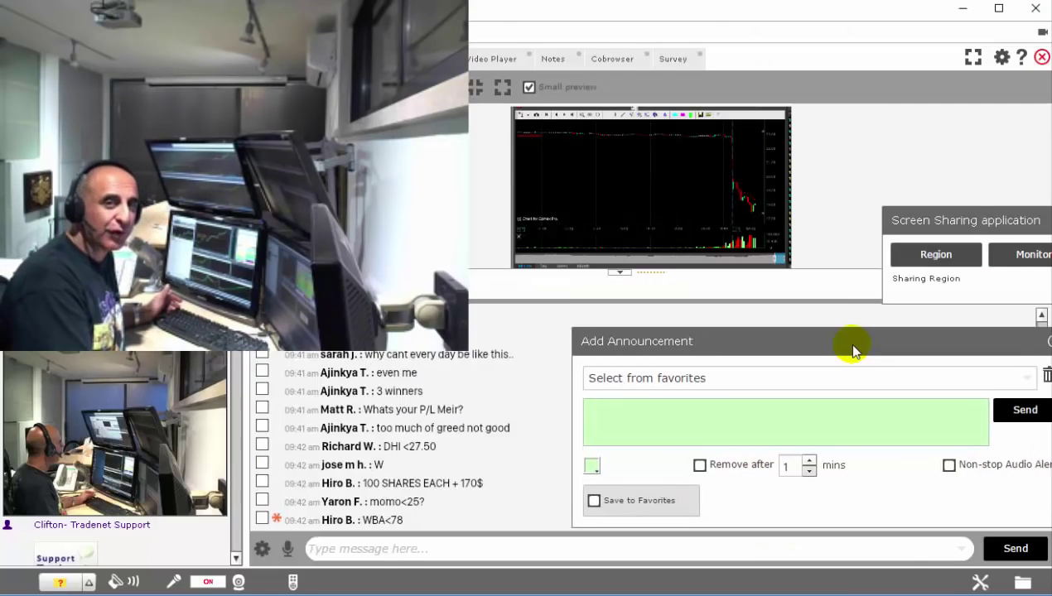
{"action": "left_click_drag", "start_coordinate": [852, 351], "coordinate": [733, 356]}
Dismiss the new-announcement dialog, review the trade announcements, then return to General Chat.
{"action": "left_click", "coordinate": [930, 348]}
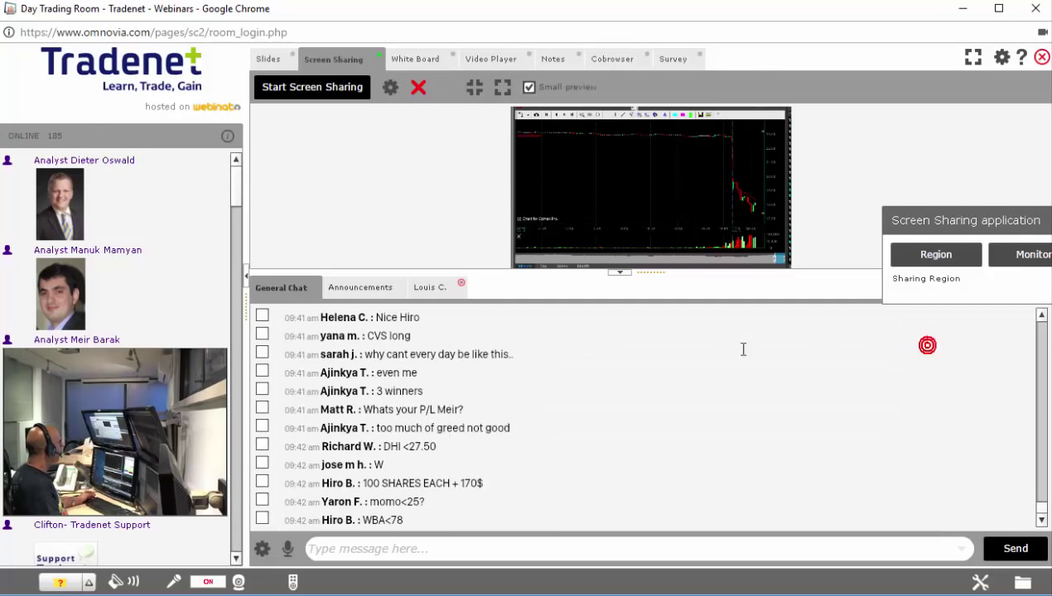
{"action": "left_click", "coordinate": [375, 296]}
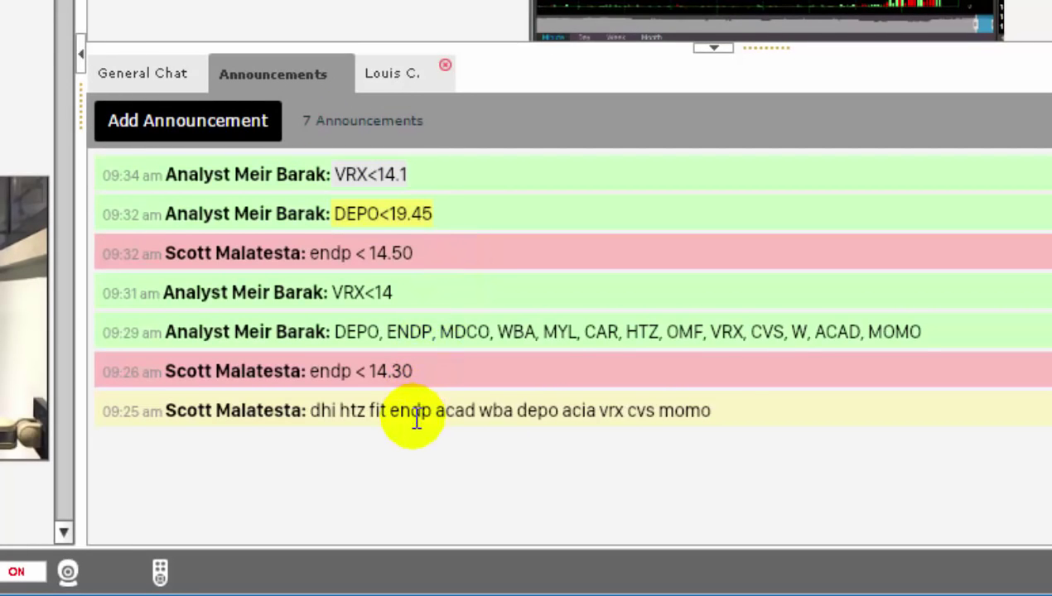
{"action": "left_click", "coordinate": [177, 79]}
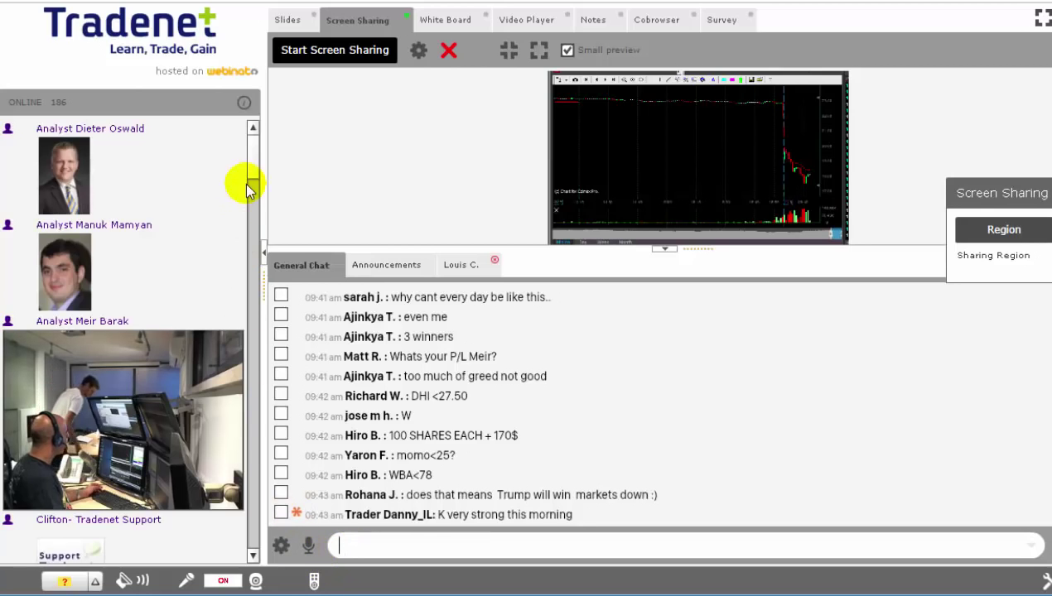
Scroll down the online participant list to browse more attendee names.
{"action": "mouse_move", "coordinate": [246, 189]}
{"action": "left_mouse_down"}
{"action": "mouse_move", "coordinate": [254, 229]}
{"action": "mouse_move", "coordinate": [236, 327]}
{"action": "mouse_move", "coordinate": [251, 535]}
{"action": "mouse_move", "coordinate": [234, 220]}
{"action": "mouse_move", "coordinate": [244, 159]}
{"action": "left_mouse_up"}
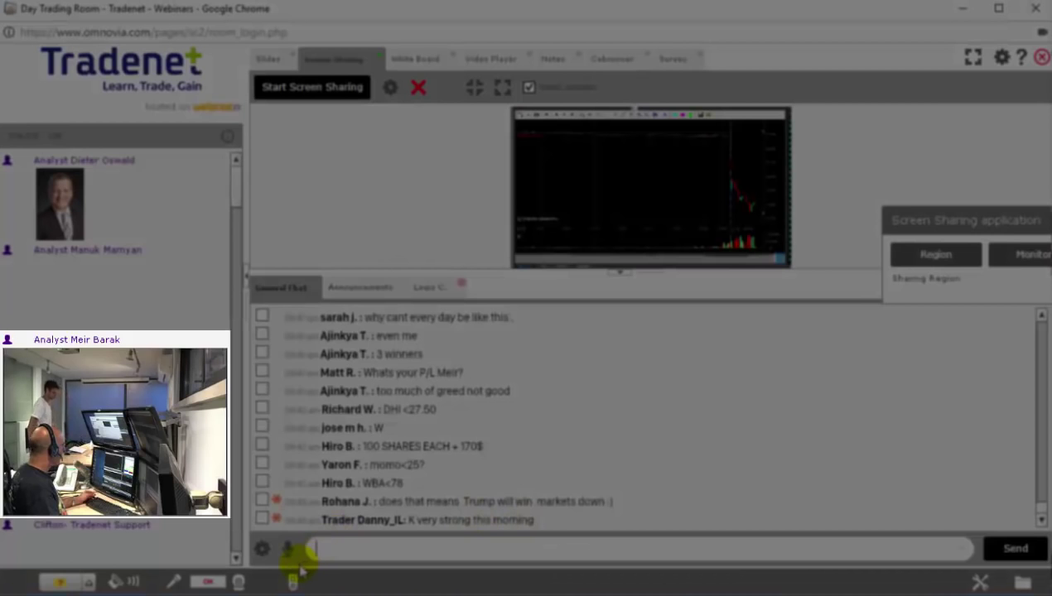
{"action": "scroll", "coordinate": [238, 203], "scroll_direction": "down", "scroll_amount": 1}
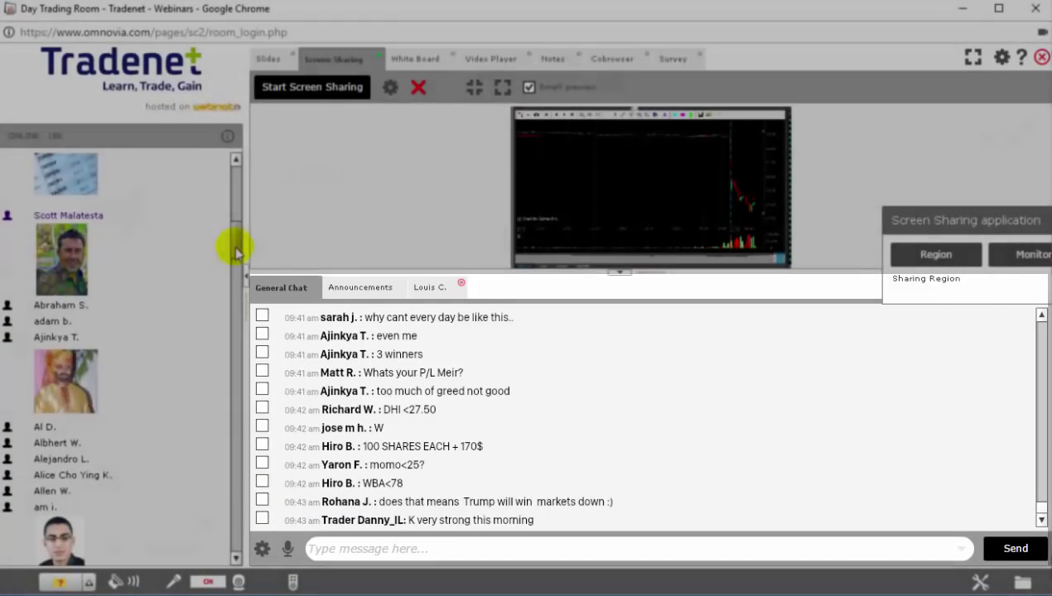
{"action": "left_click_drag", "start_coordinate": [234, 242], "coordinate": [235, 262]}
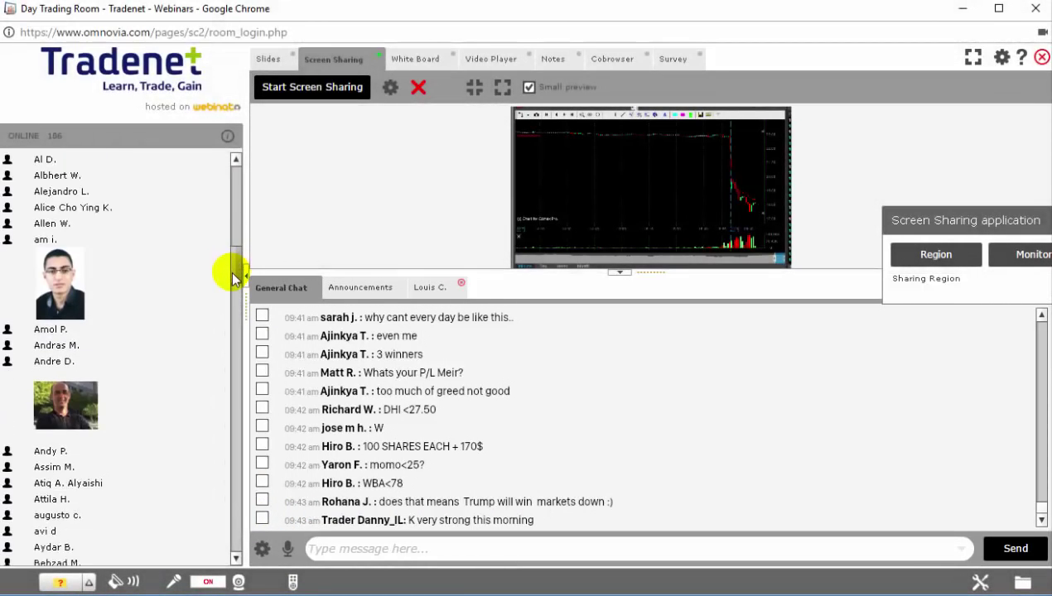
{"action": "left_click_drag", "start_coordinate": [225, 316], "coordinate": [217, 170]}
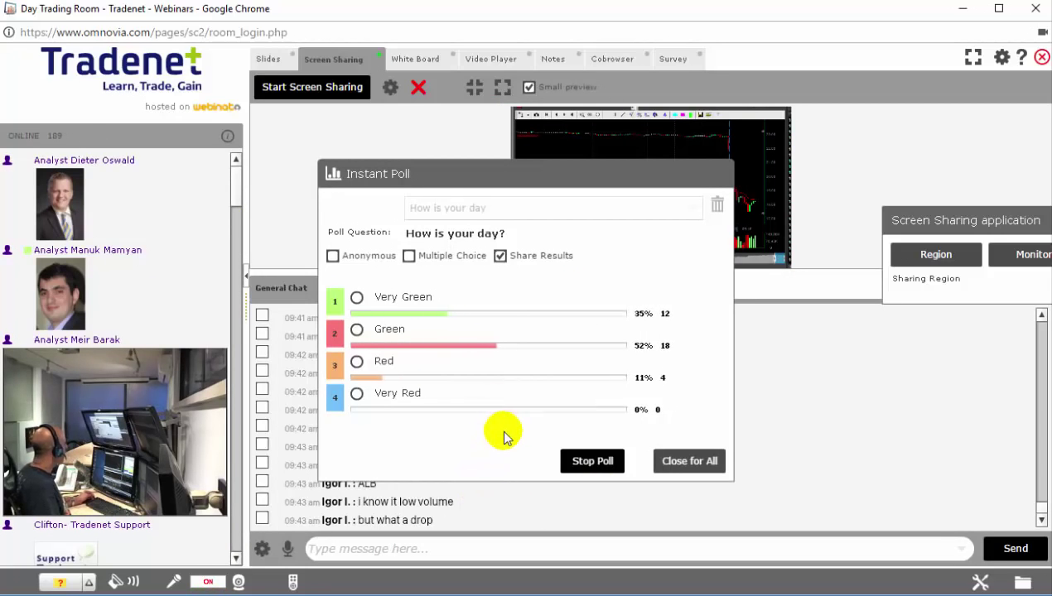
Vote Very Green in the 'How is your day?' instant poll.
{"action": "left_click", "coordinate": [357, 298]}
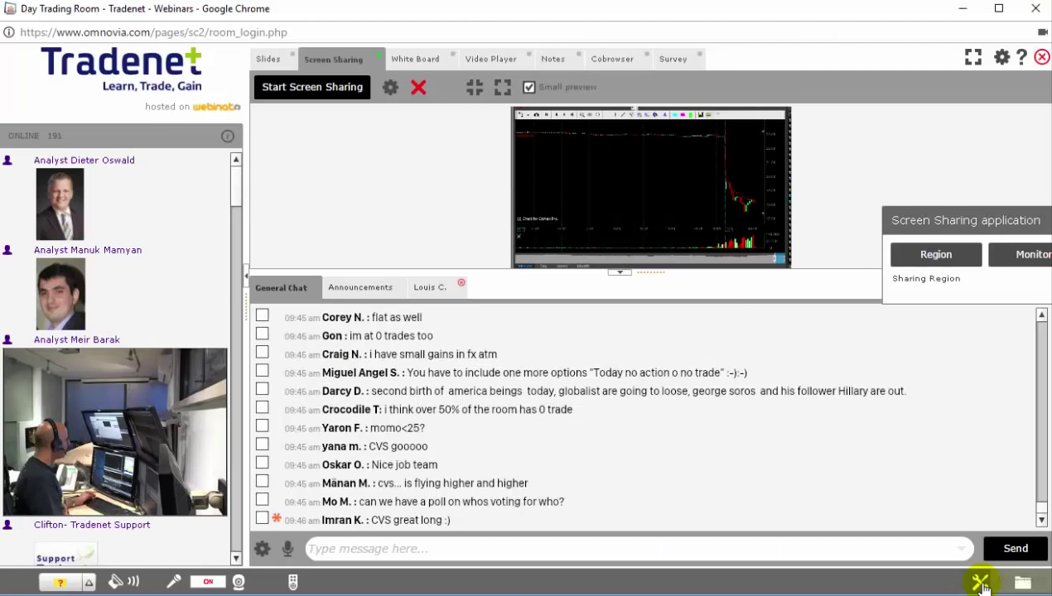
Bring up the World Map of participant locations from the room tools and pan around it.
{"action": "left_click", "coordinate": [981, 584]}
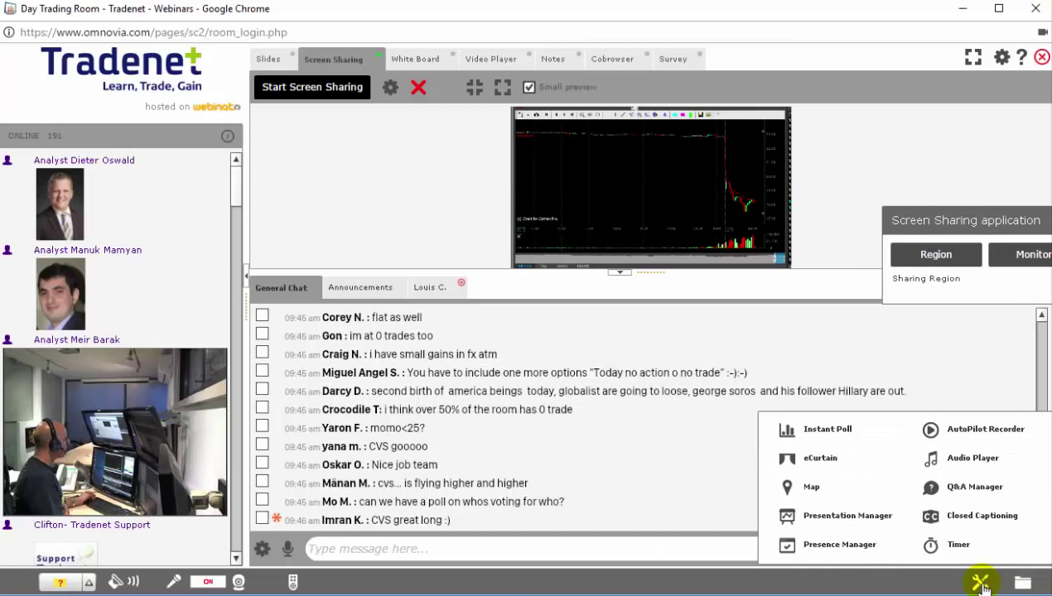
{"action": "left_click", "coordinate": [844, 496]}
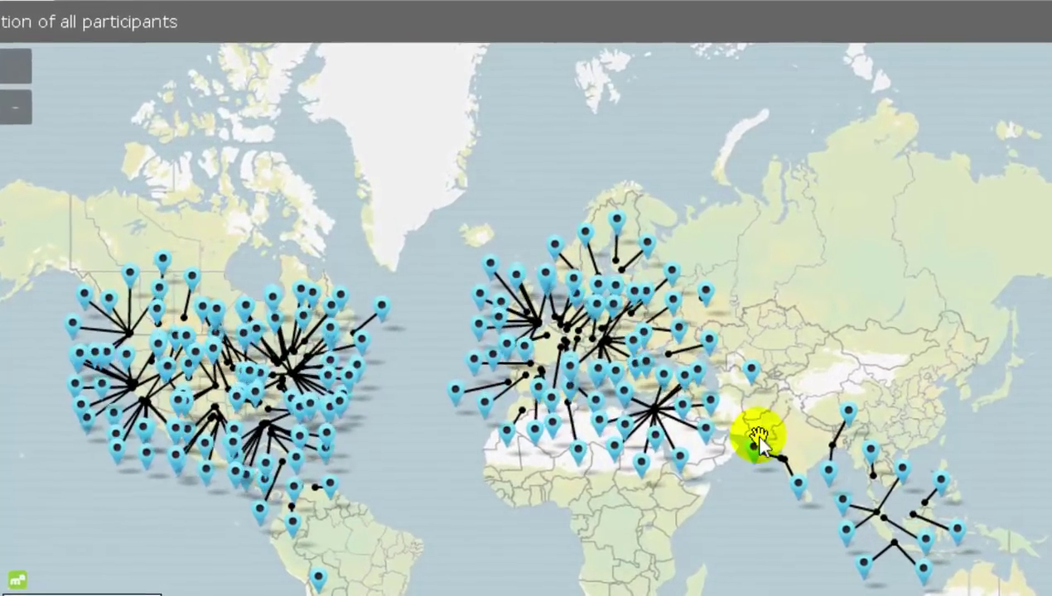
{"action": "mouse_move", "coordinate": [749, 476]}
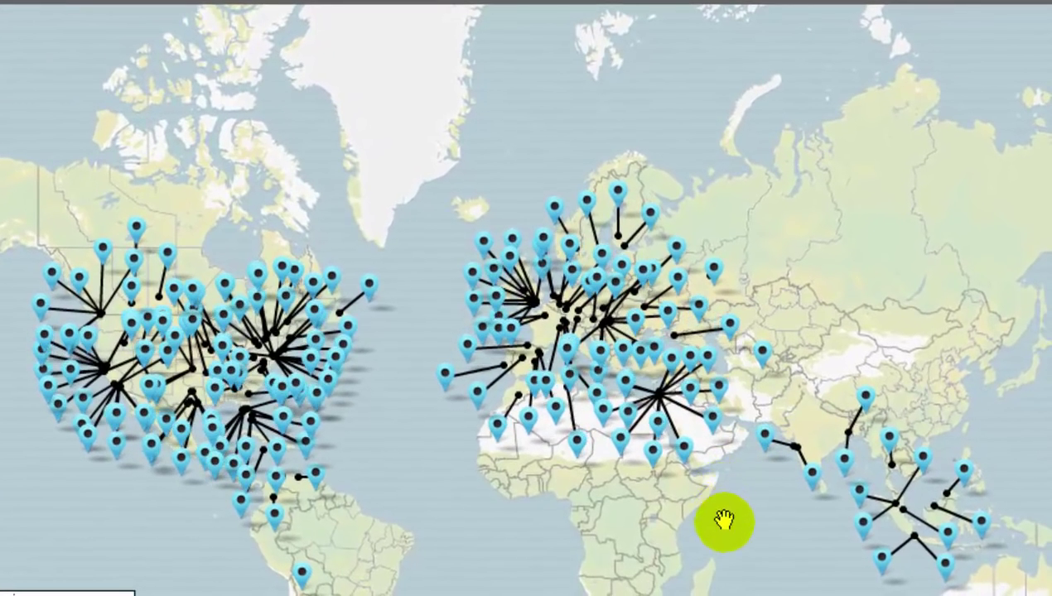
{"action": "mouse_move", "coordinate": [733, 534]}
{"action": "left_mouse_down"}
{"action": "mouse_move", "coordinate": [627, 427]}
{"action": "mouse_move", "coordinate": [619, 382]}
{"action": "mouse_move", "coordinate": [644, 360]}
{"action": "mouse_move", "coordinate": [716, 346]}
{"action": "mouse_move", "coordinate": [804, 503]}
{"action": "mouse_move", "coordinate": [783, 553]}
{"action": "mouse_move", "coordinate": [737, 409]}
{"action": "mouse_move", "coordinate": [749, 445]}
{"action": "left_mouse_up"}
{"action": "scroll", "coordinate": [762, 497], "scroll_direction": "down", "scroll_amount": 1}
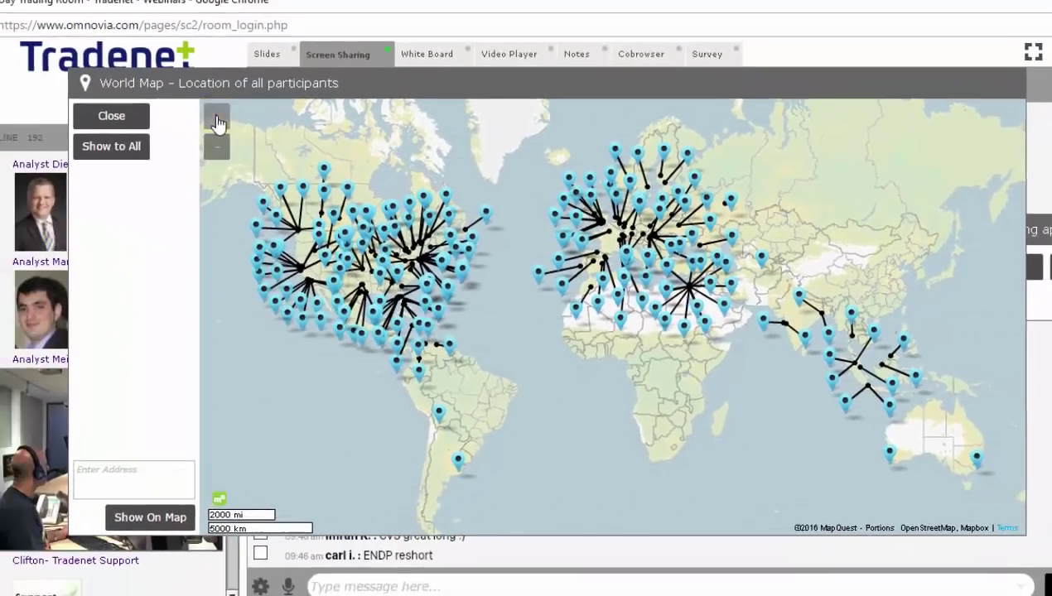
Zoom in on the map and pan across Asia, North America, then South America and Africa.
{"action": "left_click", "coordinate": [233, 126]}
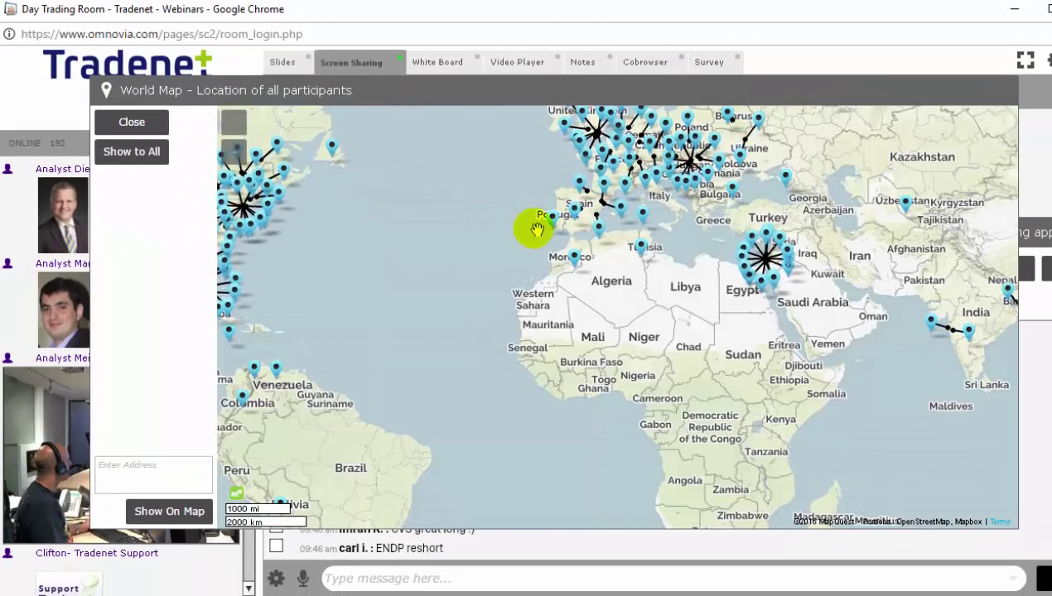
{"action": "left_click_drag", "start_coordinate": [515, 224], "coordinate": [369, 252]}
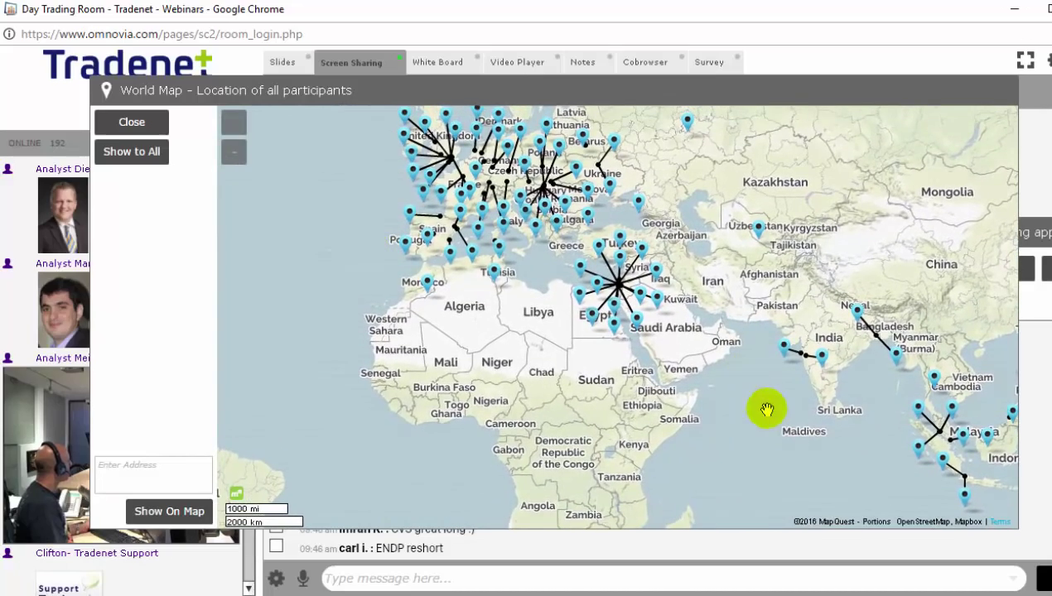
{"action": "left_click_drag", "start_coordinate": [762, 411], "coordinate": [862, 451]}
{"action": "left_click_drag", "start_coordinate": [382, 276], "coordinate": [763, 313]}
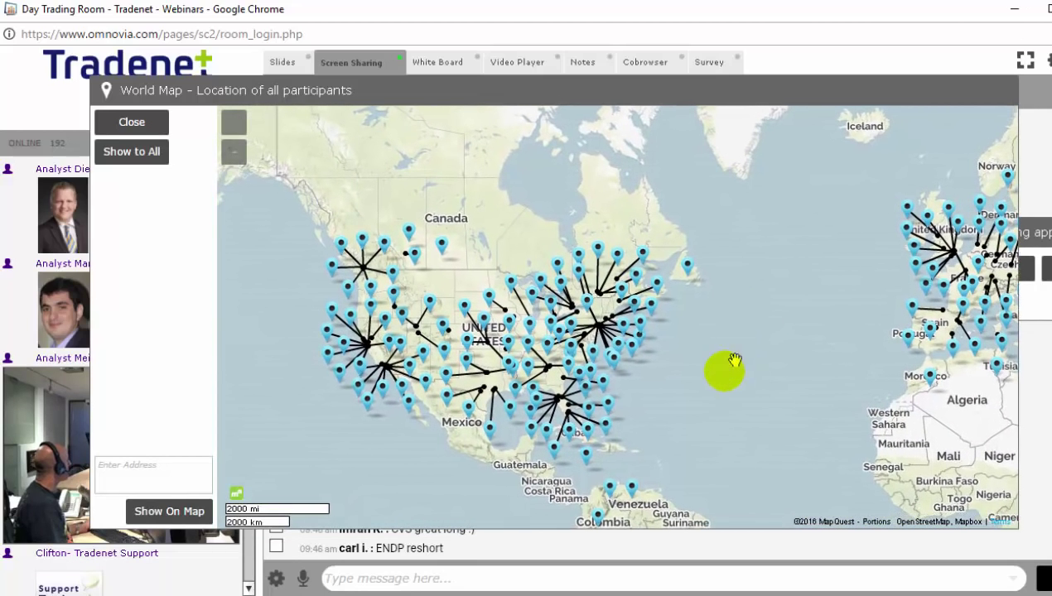
{"action": "left_click_drag", "start_coordinate": [752, 453], "coordinate": [635, 209]}
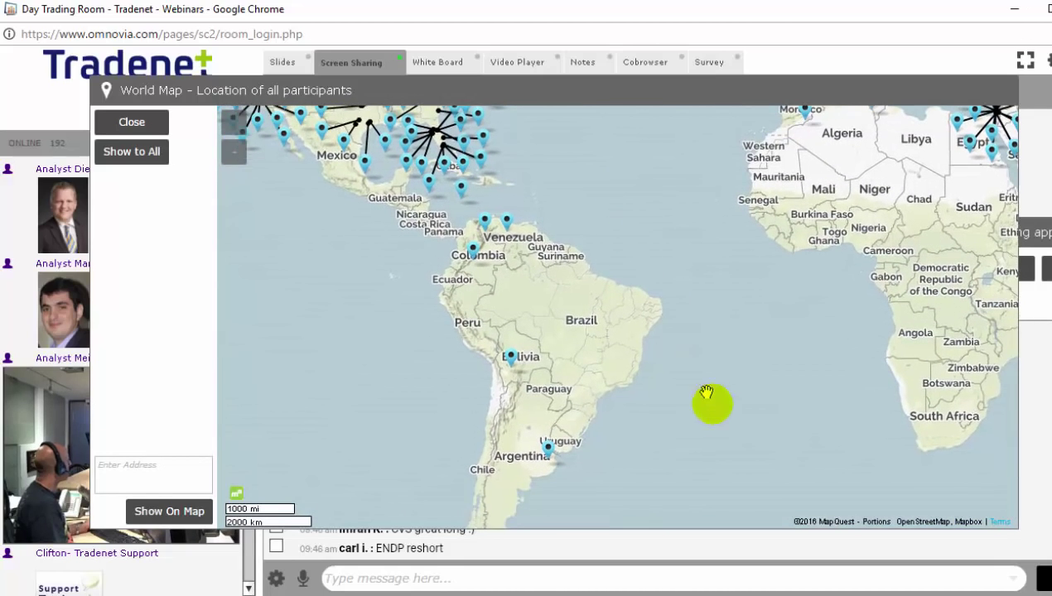
{"action": "left_click_drag", "start_coordinate": [743, 435], "coordinate": [619, 319]}
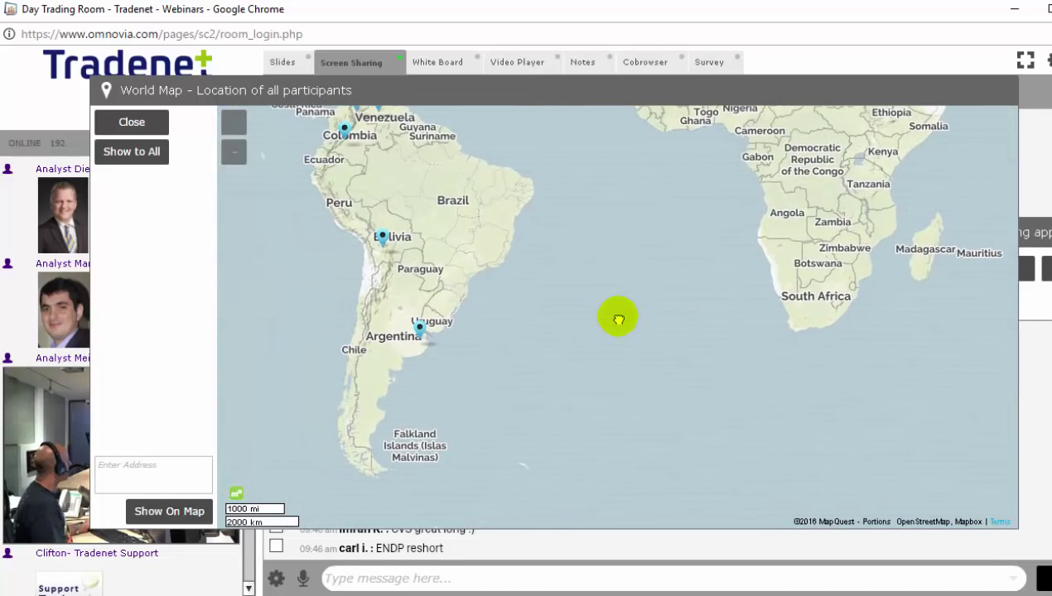